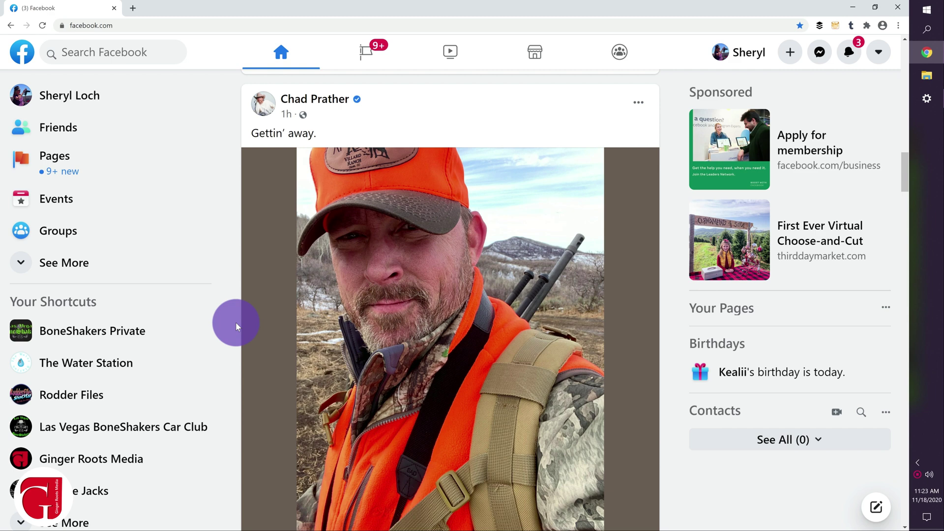
Open The Rodder Files from Groups, highlight its 7.6K member count, and scroll the admin tools.
left_click(81, 230)
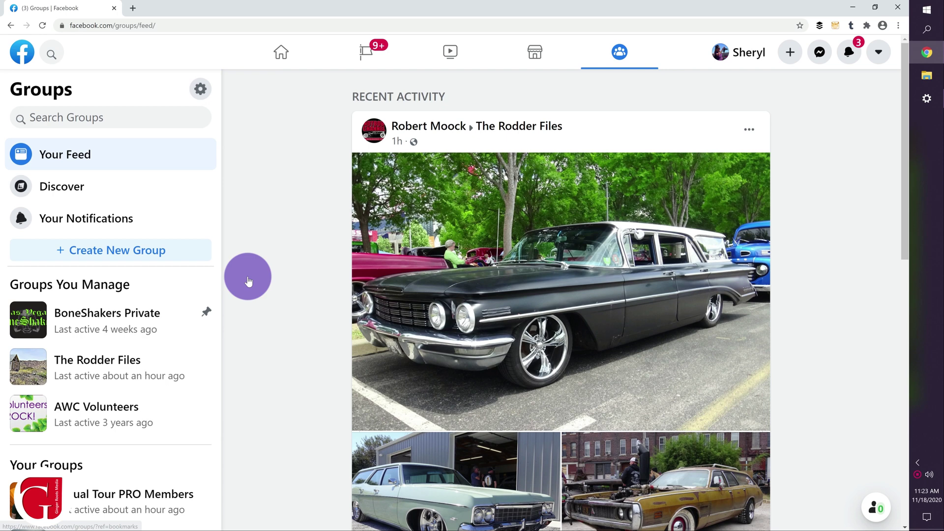
left_click(82, 390)
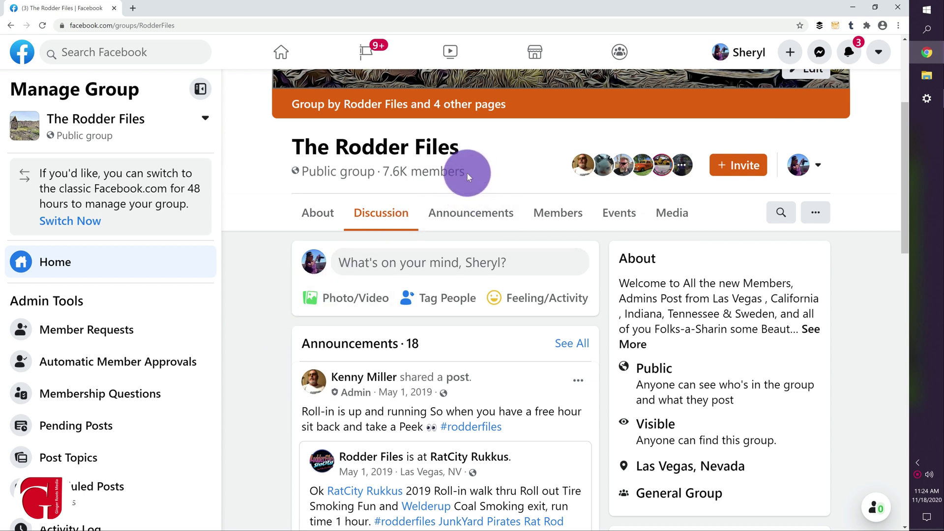
left_click_drag(468, 173, 378, 176)
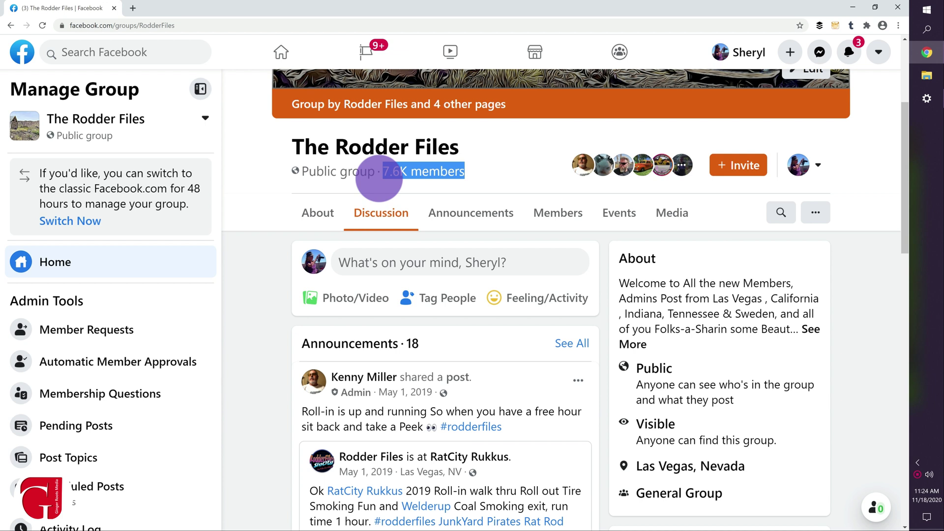
scroll(160, 330, "down", 3)
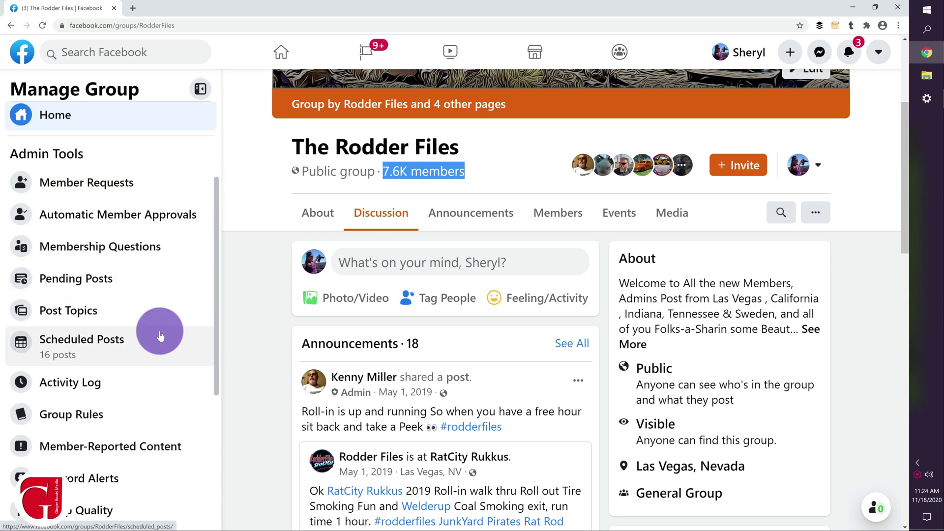
scroll(161, 335, "down", 3)
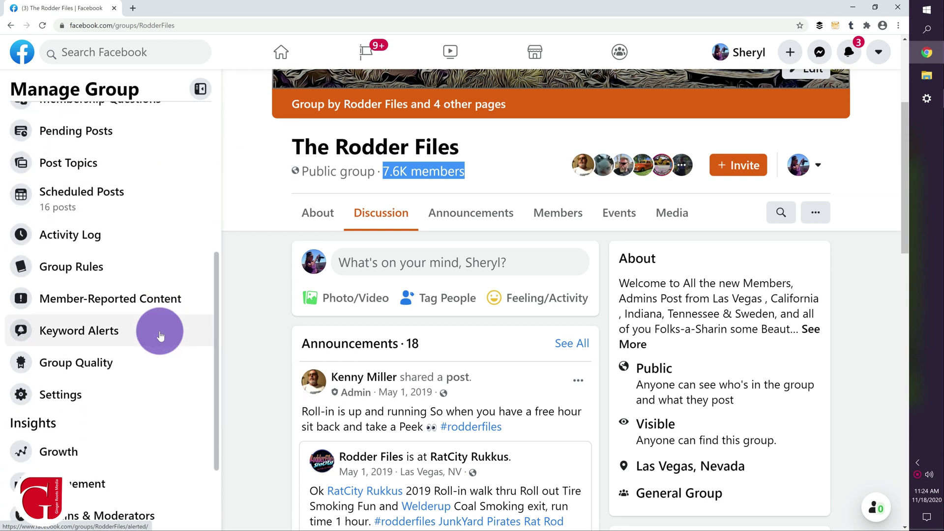
scroll(161, 335, "down", 1)
scroll(159, 331, "down", 2)
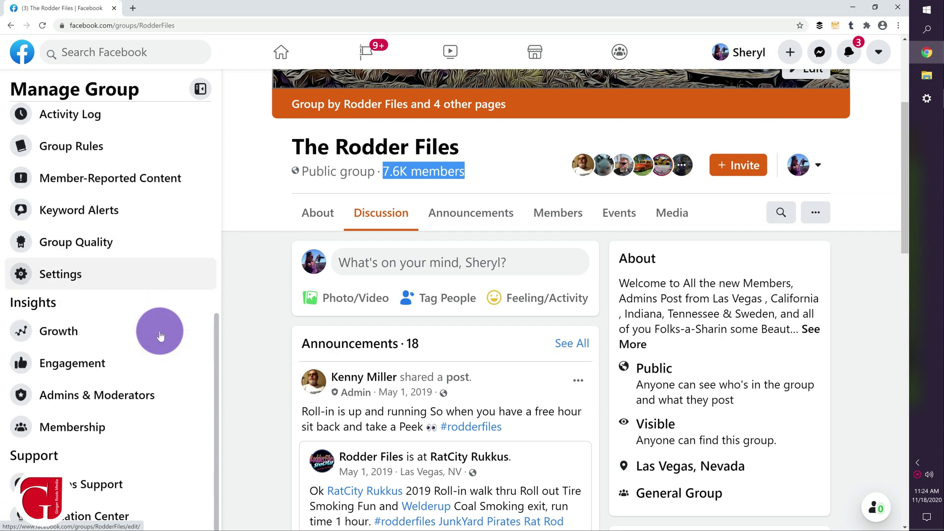
Show the Engagement insights and scroll to the Active Members chart (3,506 active members).
left_click(138, 370)
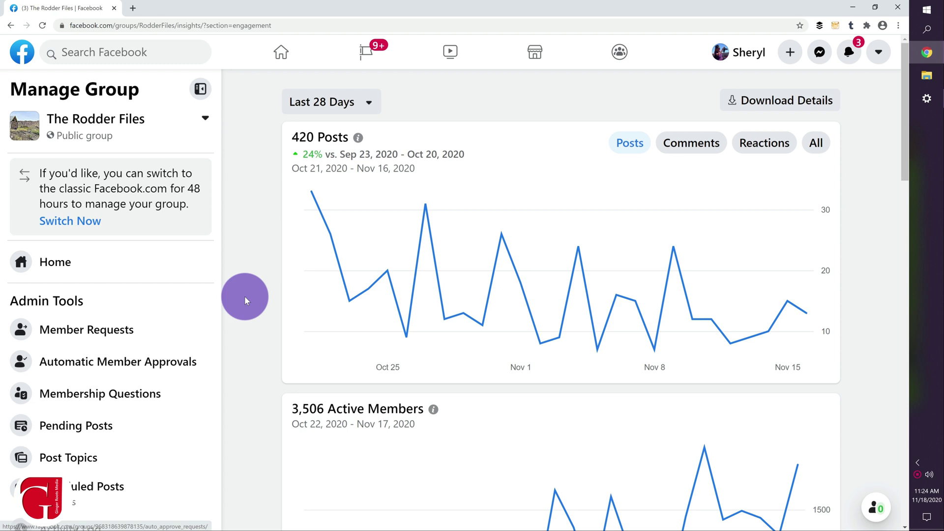
scroll(244, 299, "down", 3)
scroll(245, 299, "down", 2)
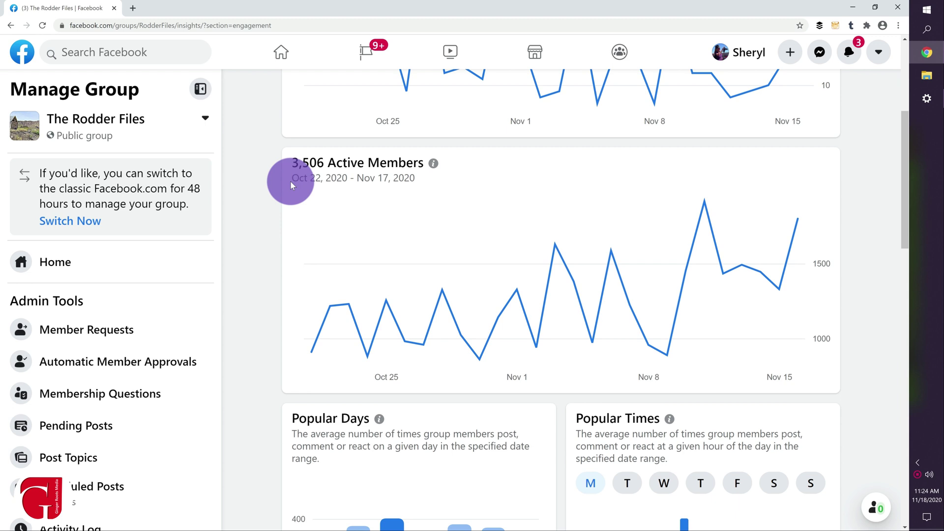
Go to the group Home, open Members, and scroll to the 86-account Unavailable section.
left_click(88, 267)
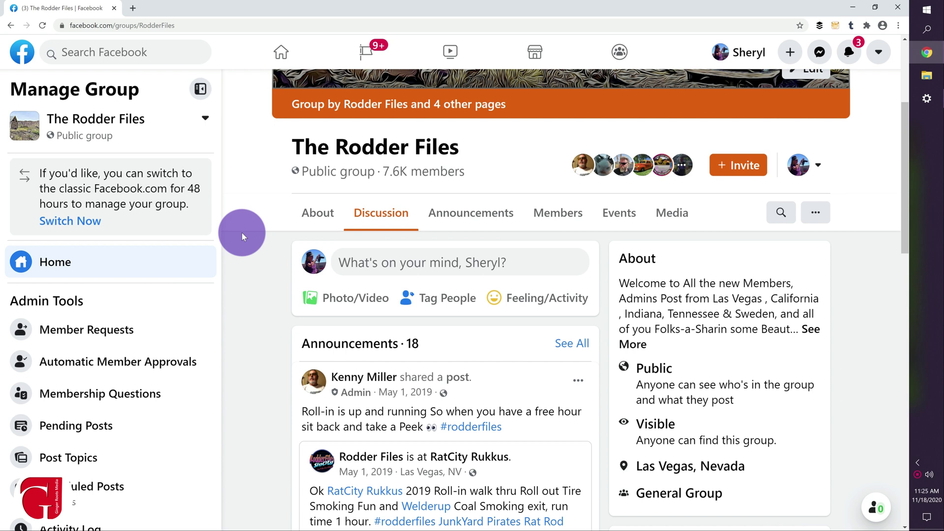
left_click(549, 216)
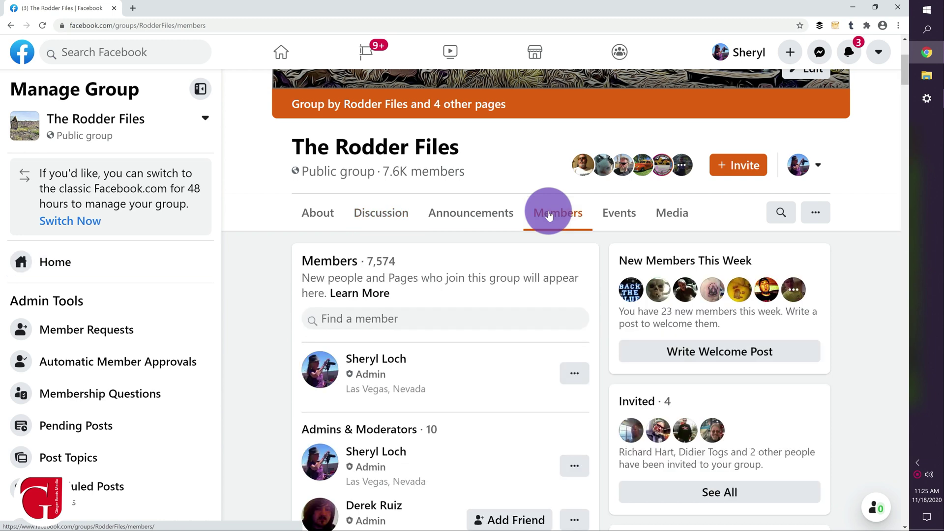
scroll(270, 316, "down", 5)
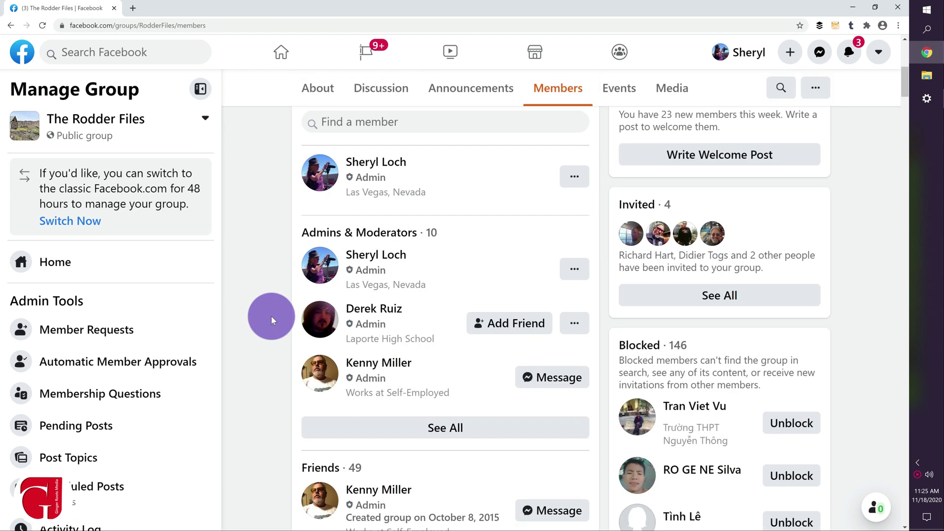
scroll(270, 315, "down", 4)
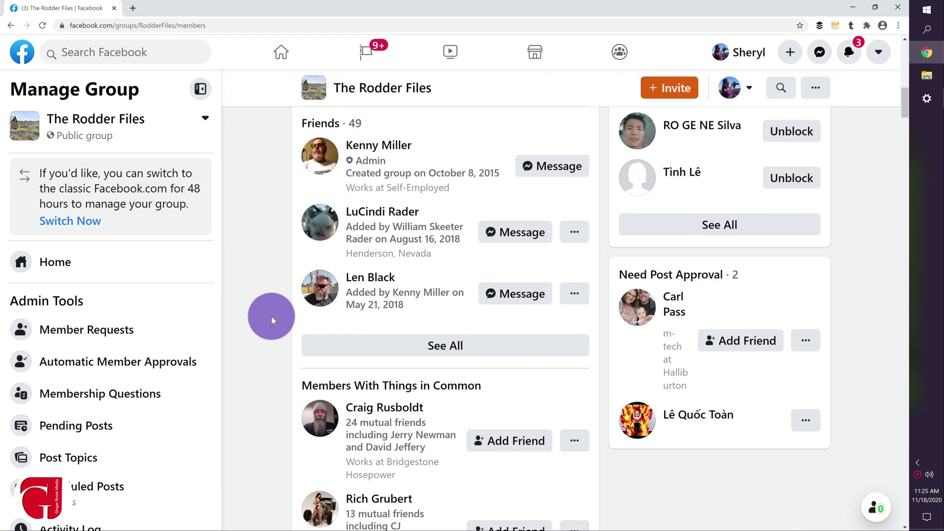
scroll(271, 320, "down", 8)
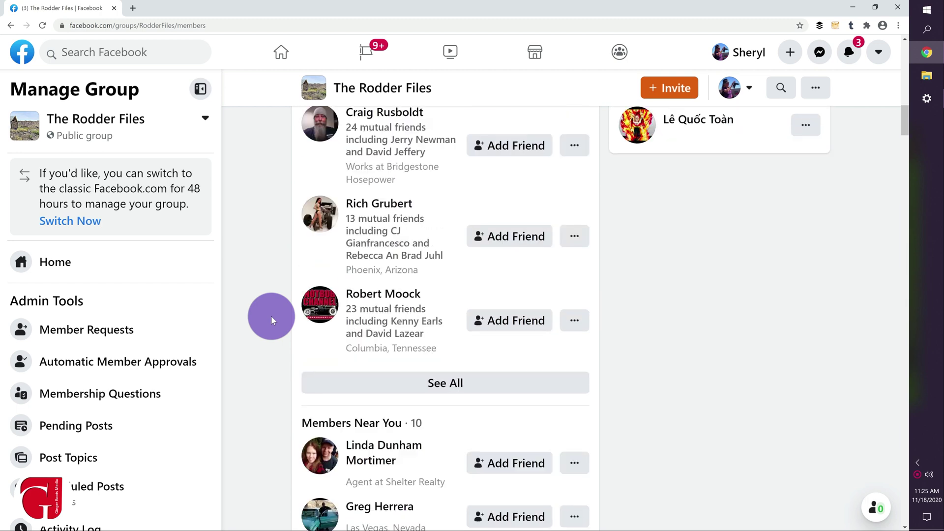
scroll(270, 320, "down", 3)
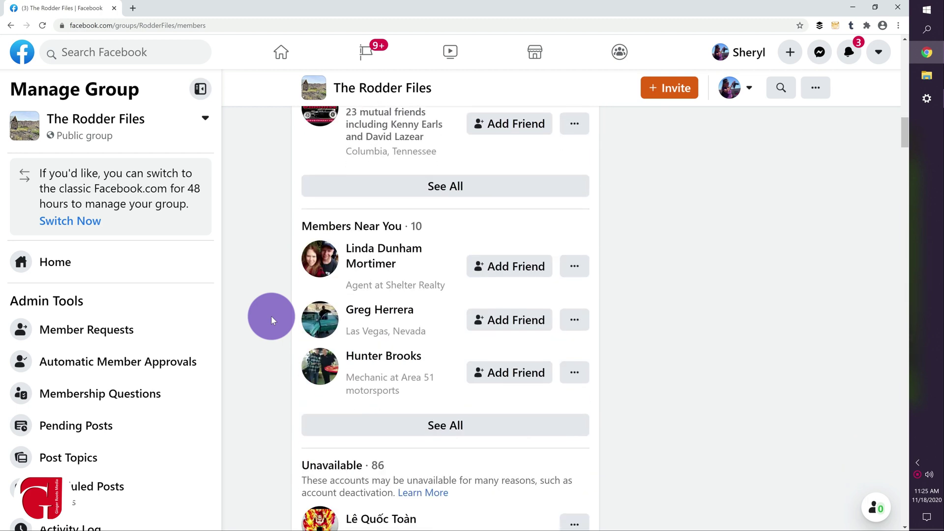
scroll(271, 320, "down", 6)
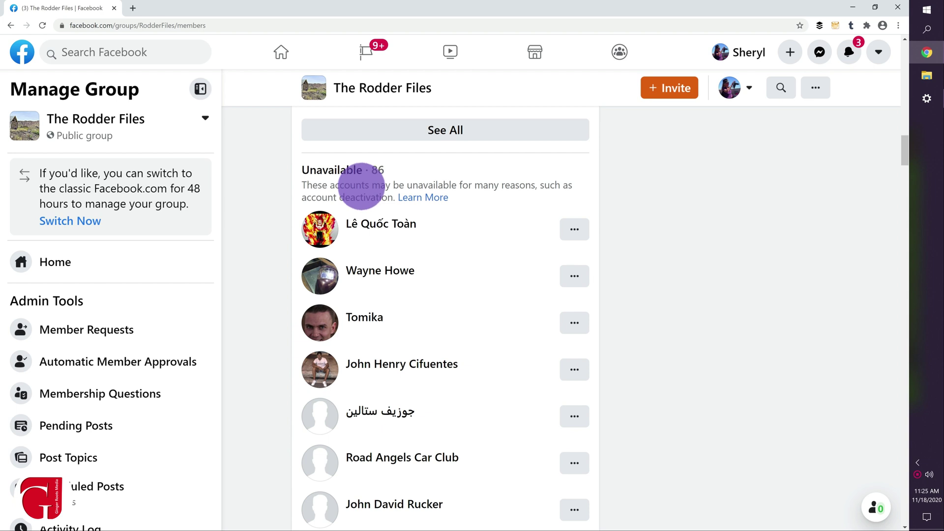
Remove the first unavailable member along with their last 7 days of activity.
double_click(377, 170)
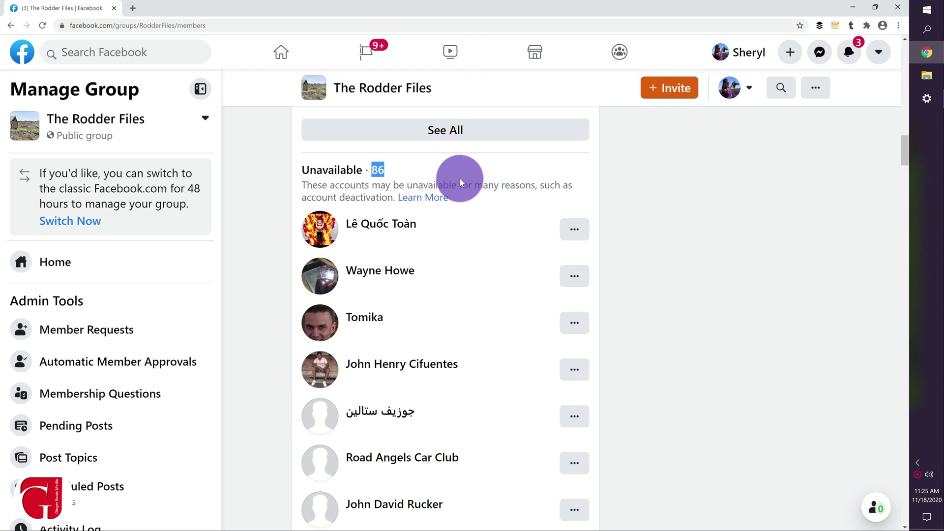
scroll(459, 179, "down", 1)
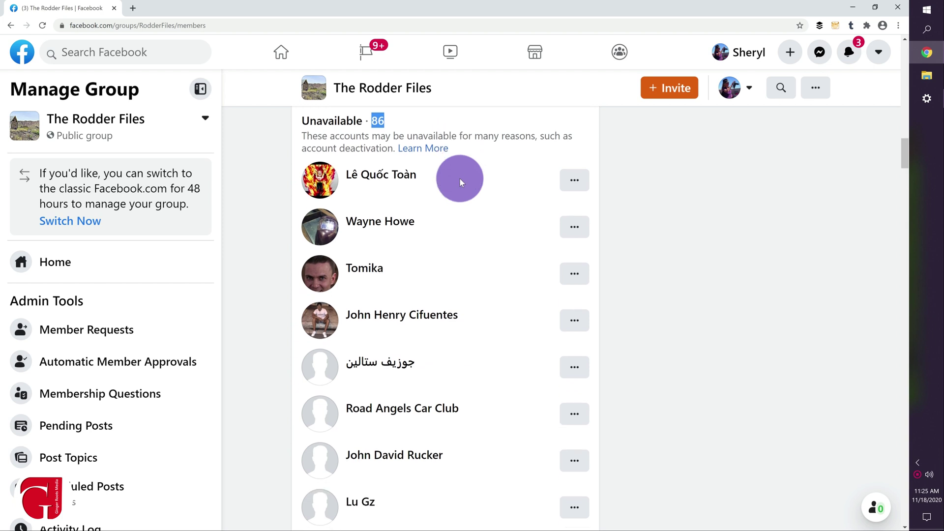
left_click(575, 185)
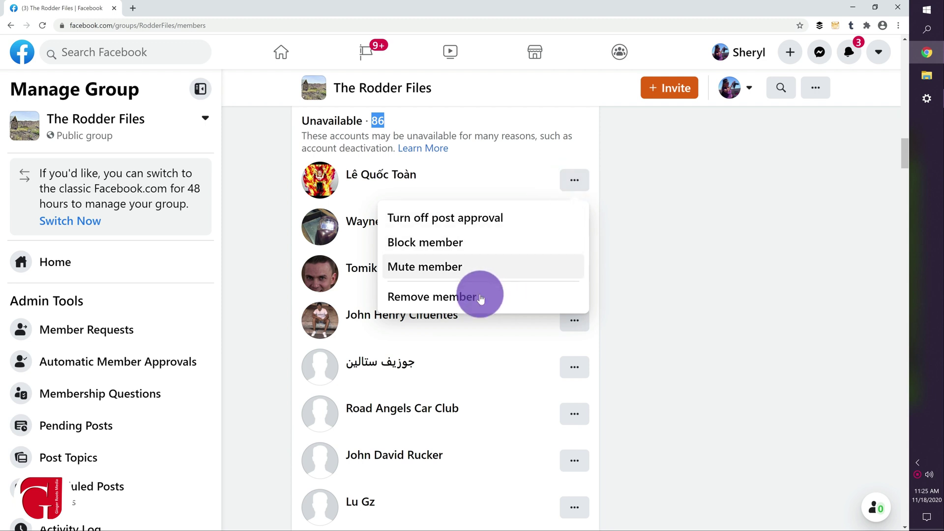
left_click(480, 296)
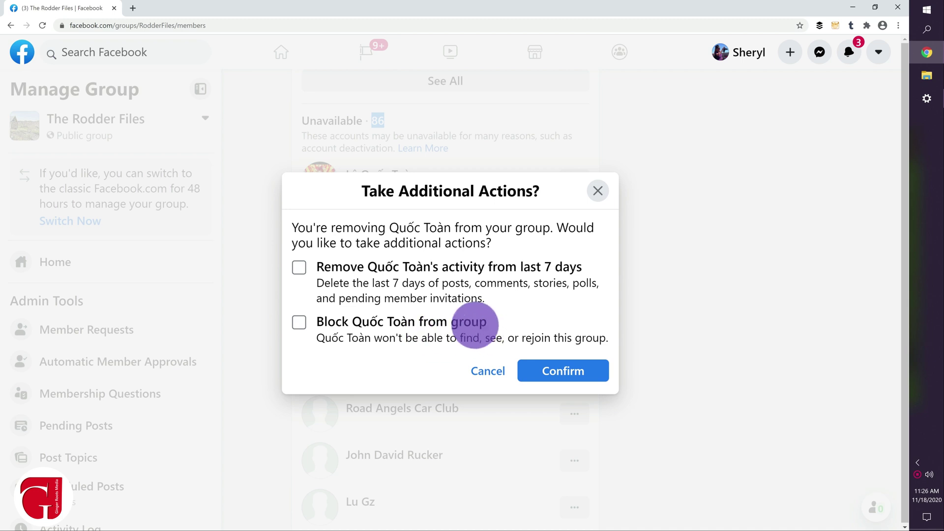
left_click(300, 269)
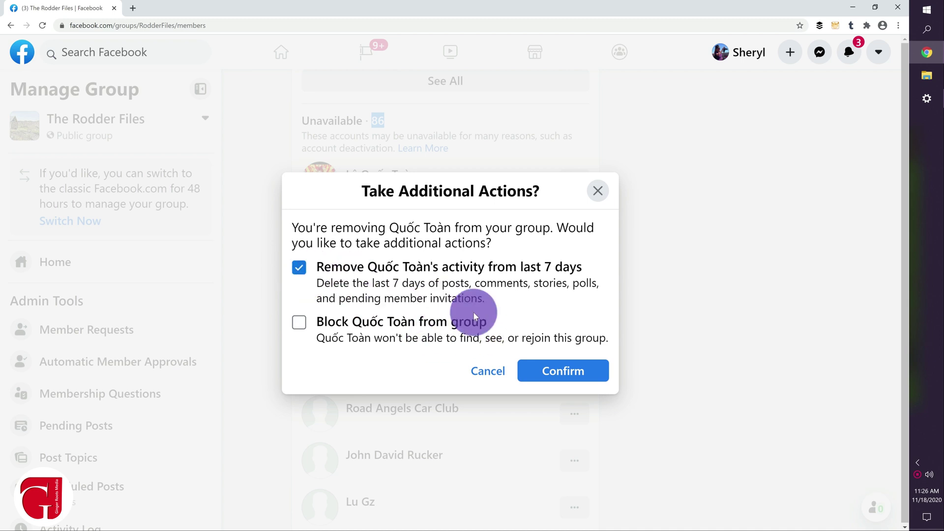
left_click(546, 375)
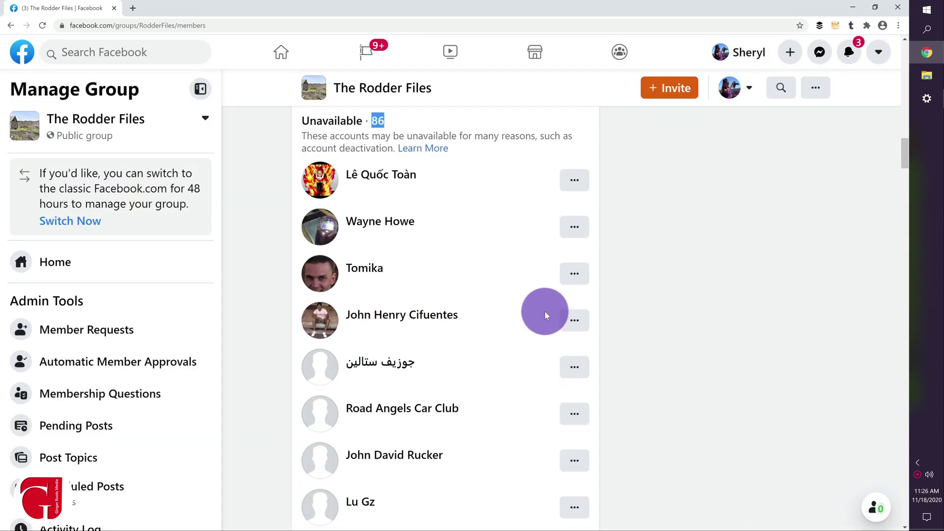
Start removing the next unavailable member, then cancel and keep them.
left_click(580, 236)
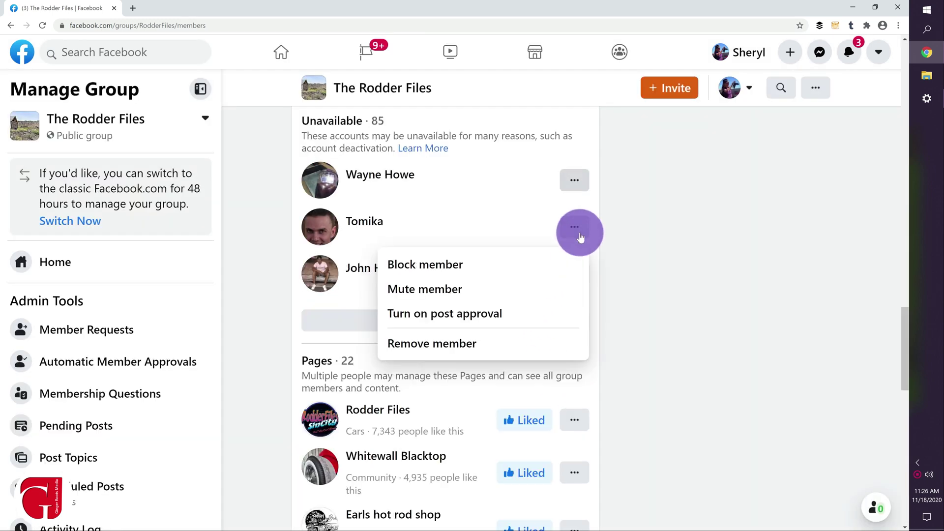
left_click(533, 350)
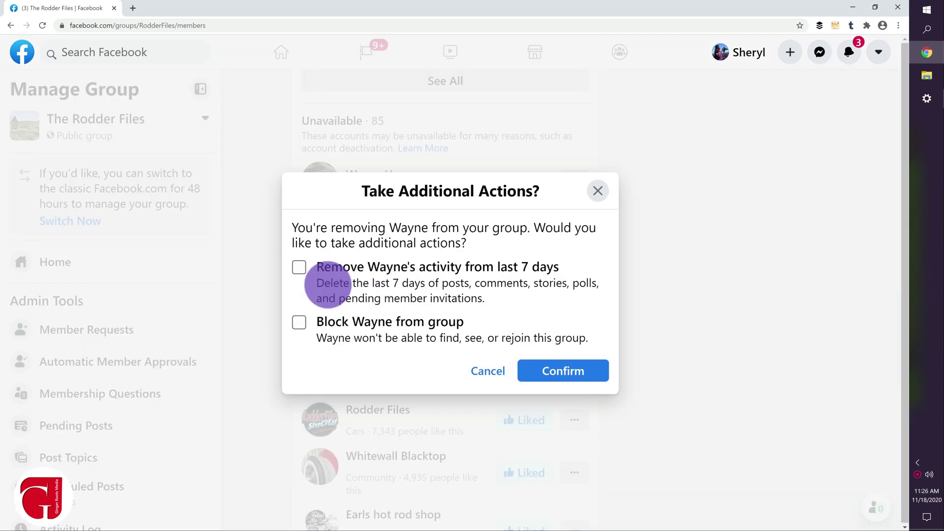
left_click(481, 372)
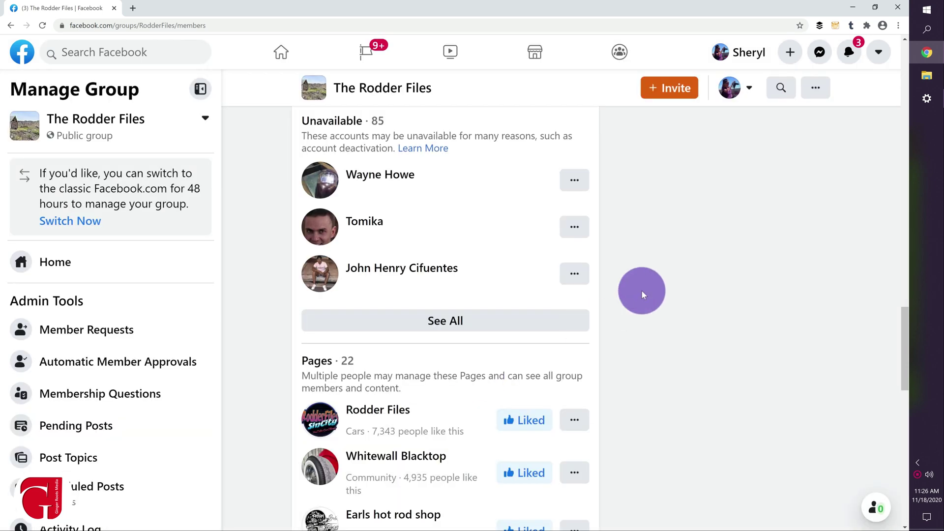
scroll(641, 291, "down", 1)
scroll(641, 290, "up", 1)
Show all Unavailable members and remove Road Angels Car Club with its last 7 days of activity.
left_click(530, 329)
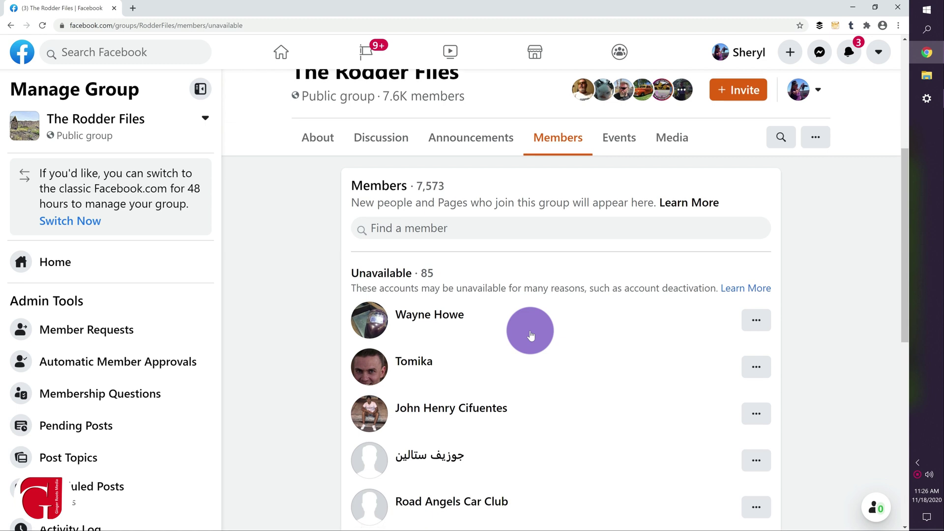
scroll(530, 333, "down", 2)
scroll(545, 321, "down", 3)
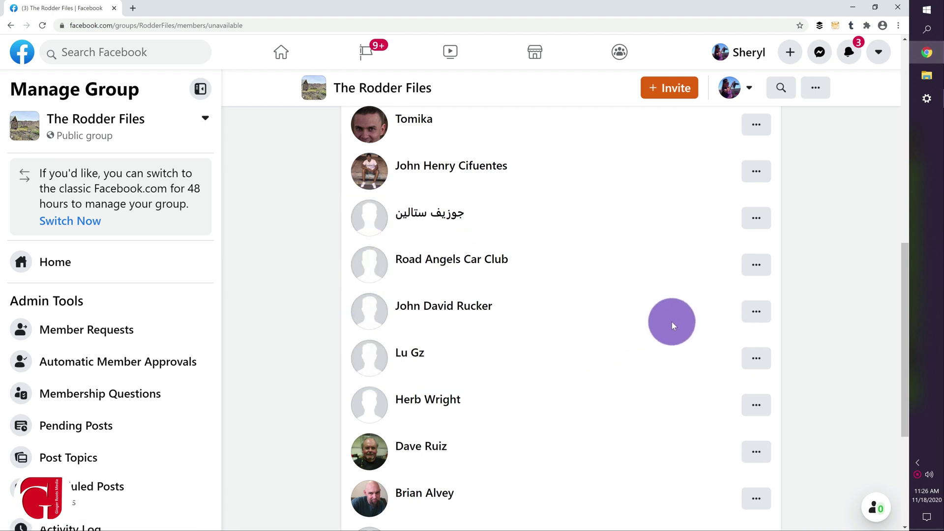
left_click(757, 268)
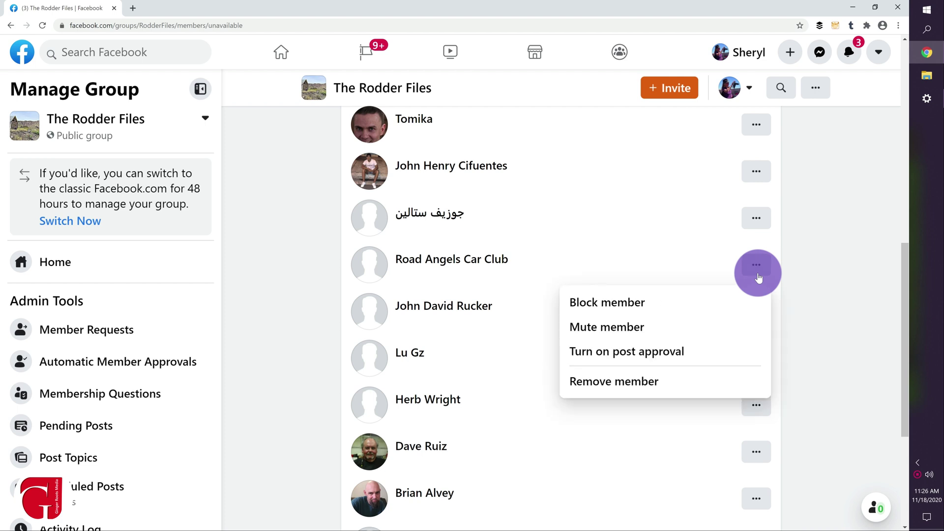
left_click(662, 393)
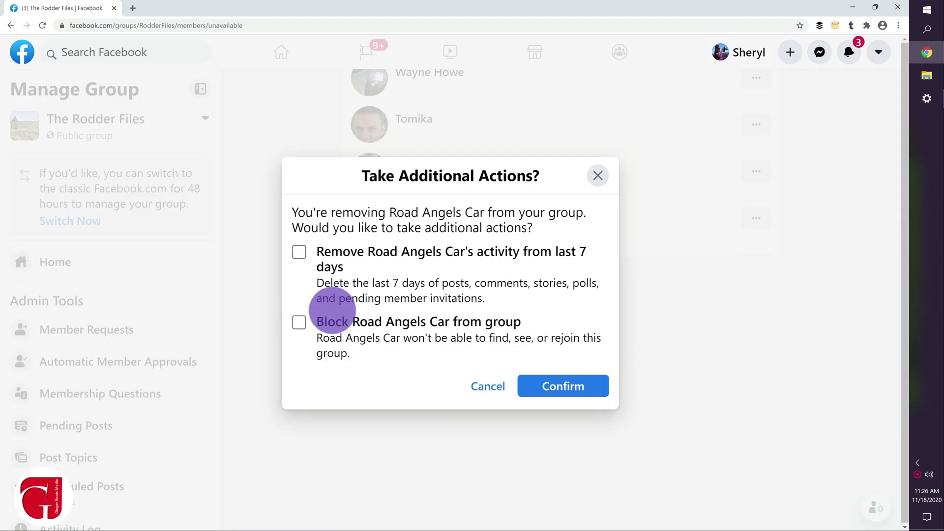
left_click(298, 252)
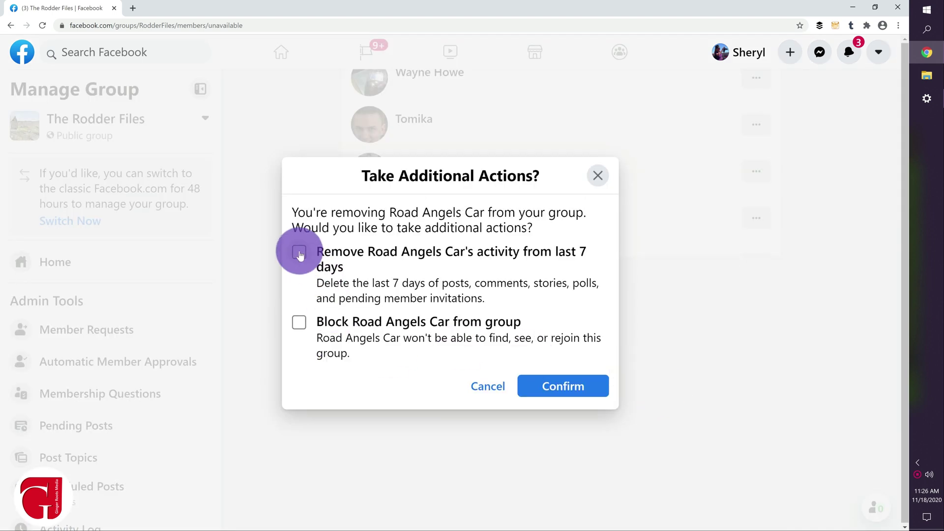
left_click(550, 388)
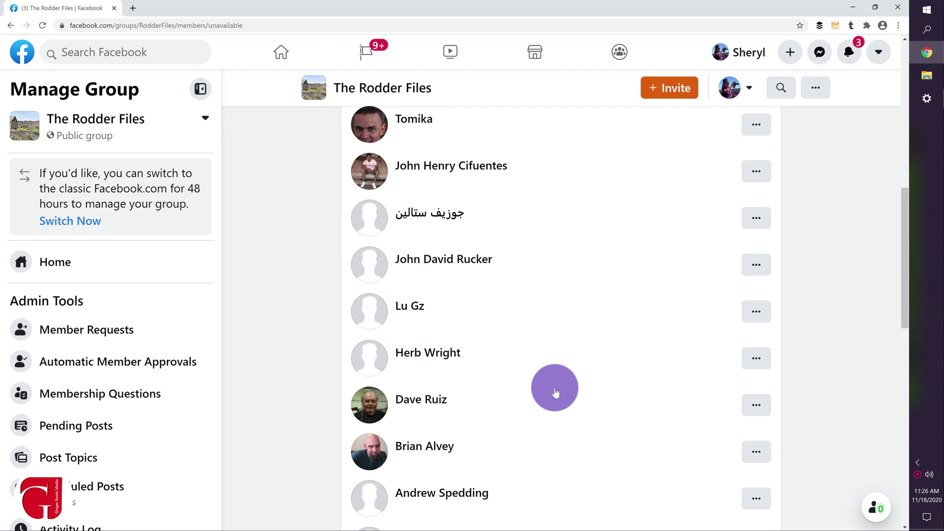
Remove the next unavailable account and its last 7 days of activity.
left_click(748, 221)
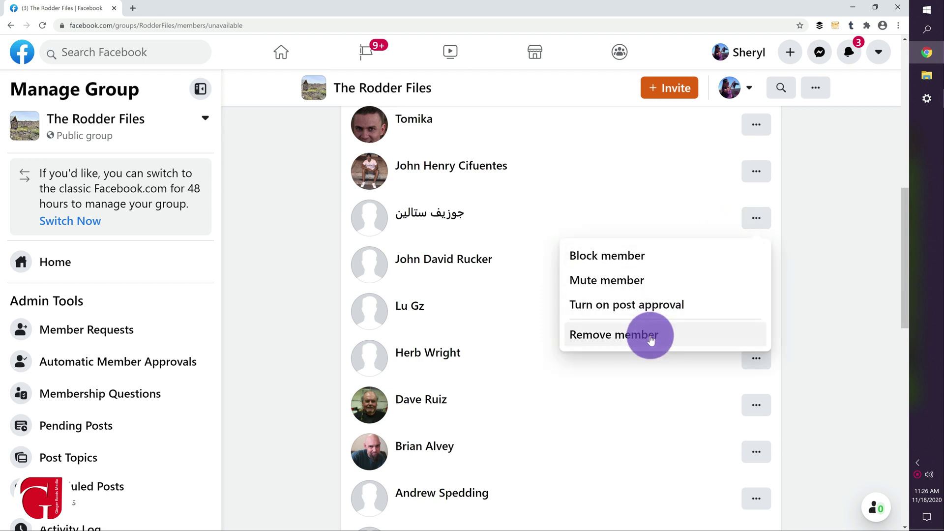
left_click(651, 338)
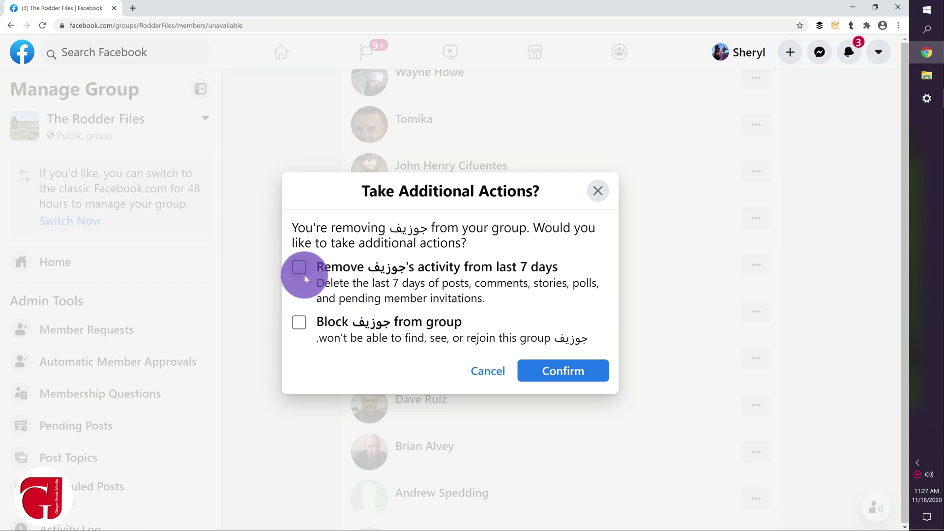
left_click(301, 270)
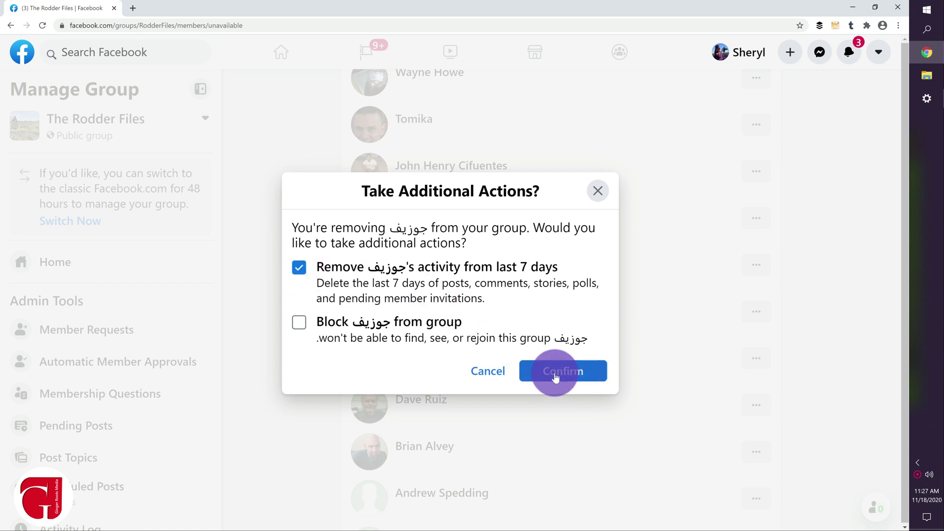
left_click(555, 377)
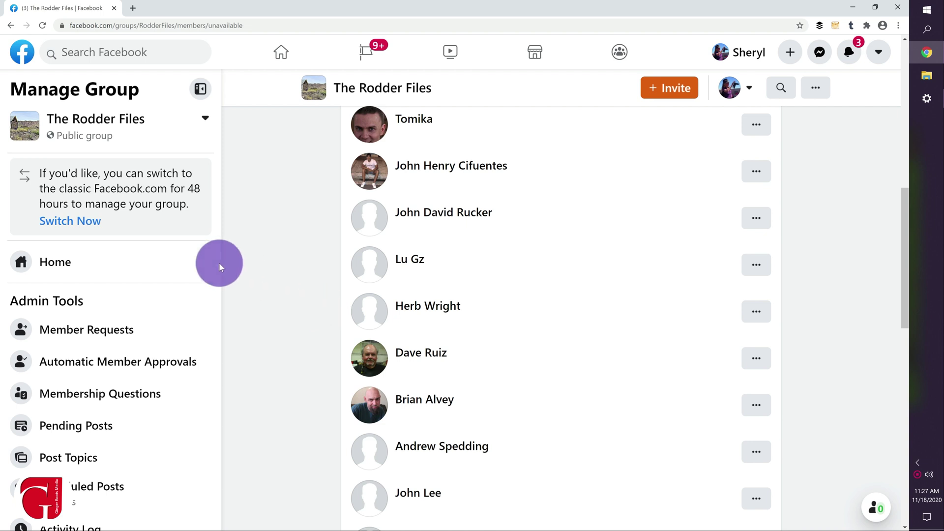
Go back to the group Home and highlight the '7.6K members' text under the name.
left_click(90, 261)
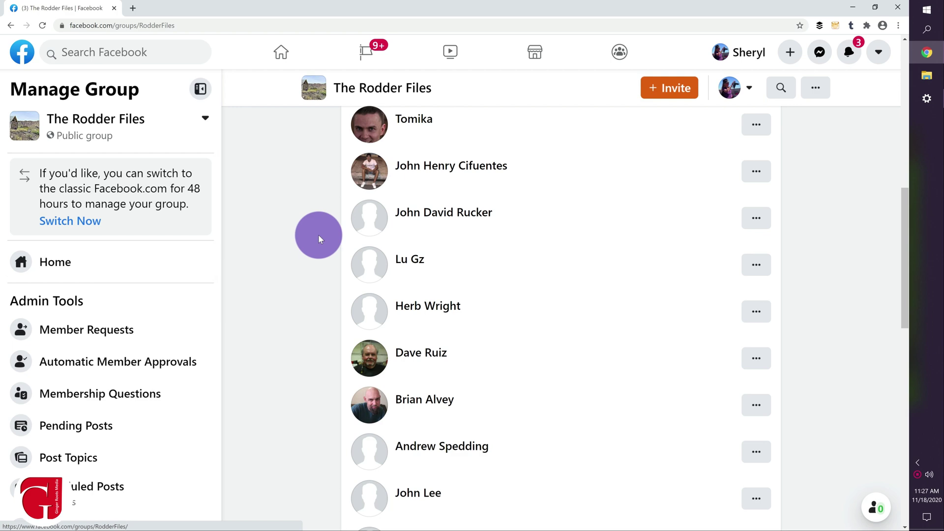
scroll(319, 239, "up", 3)
scroll(319, 238, "up", 4)
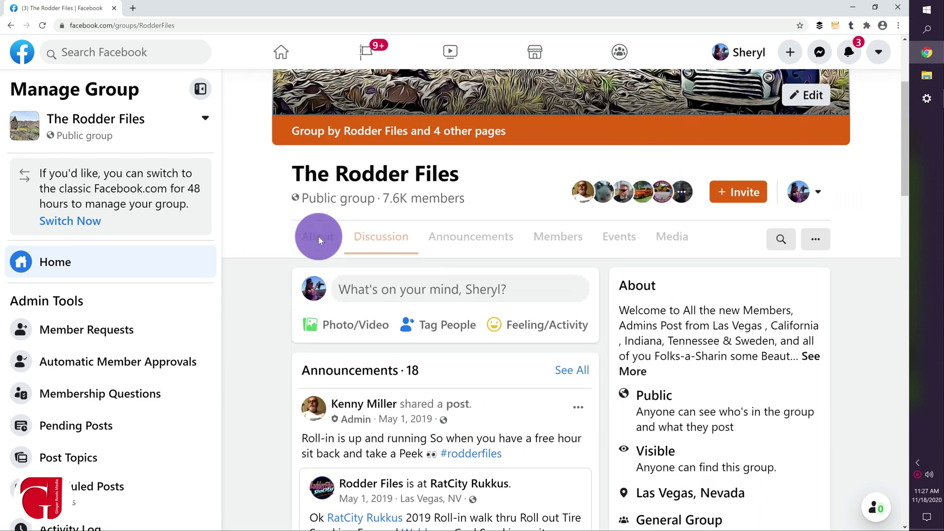
left_click_drag(459, 199, 398, 200)
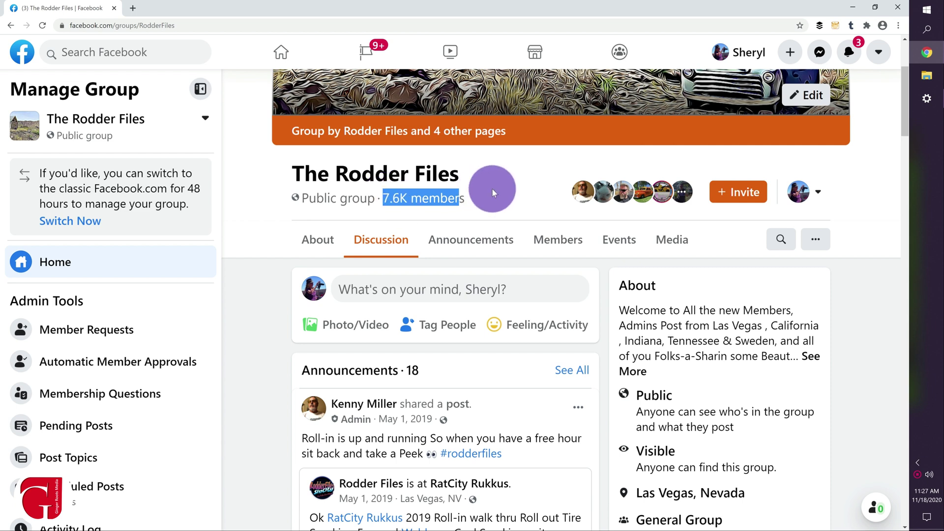